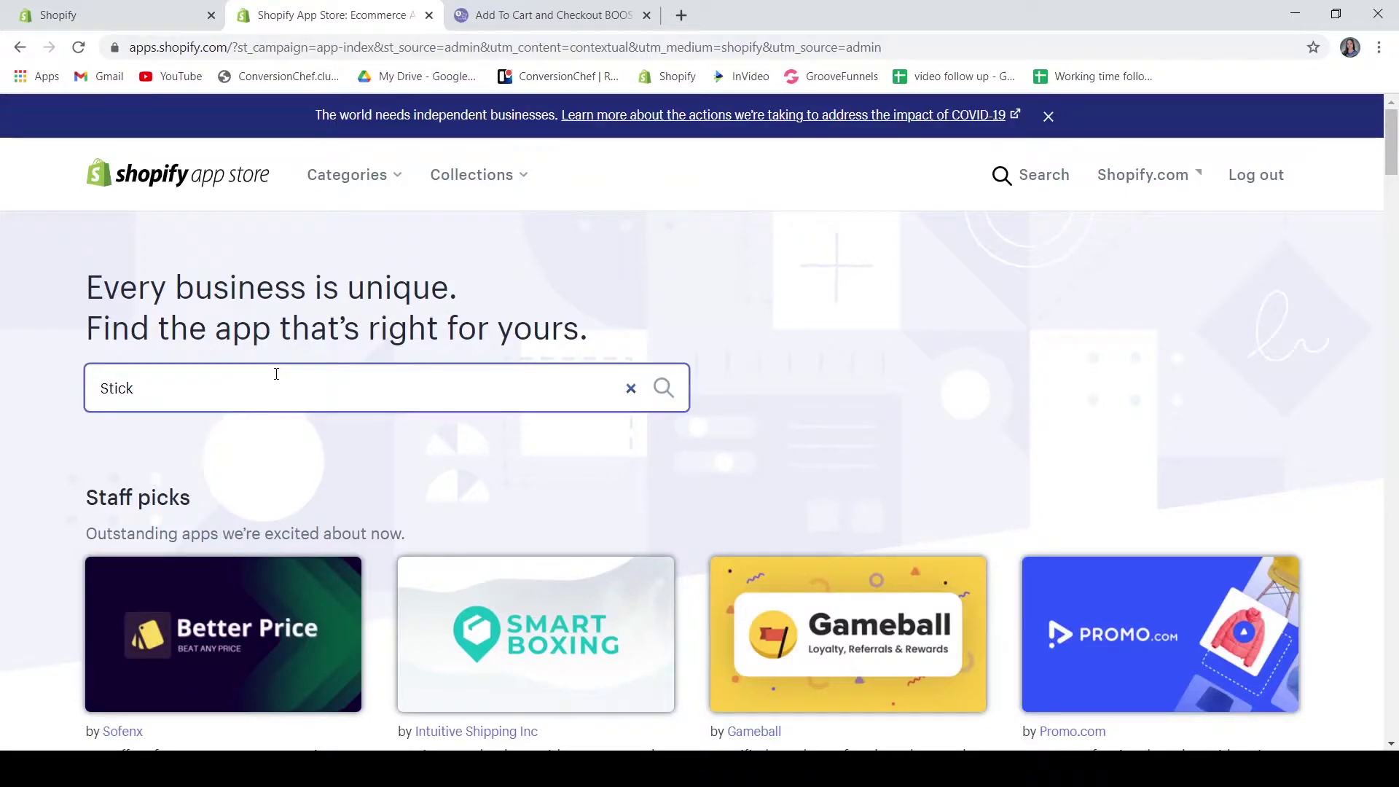
# - Search the App Store for 'Add to cart Booster Pro' and open the Sticky Add To Cart BOOSTER PRO listing
pyautogui.write('Add to car')
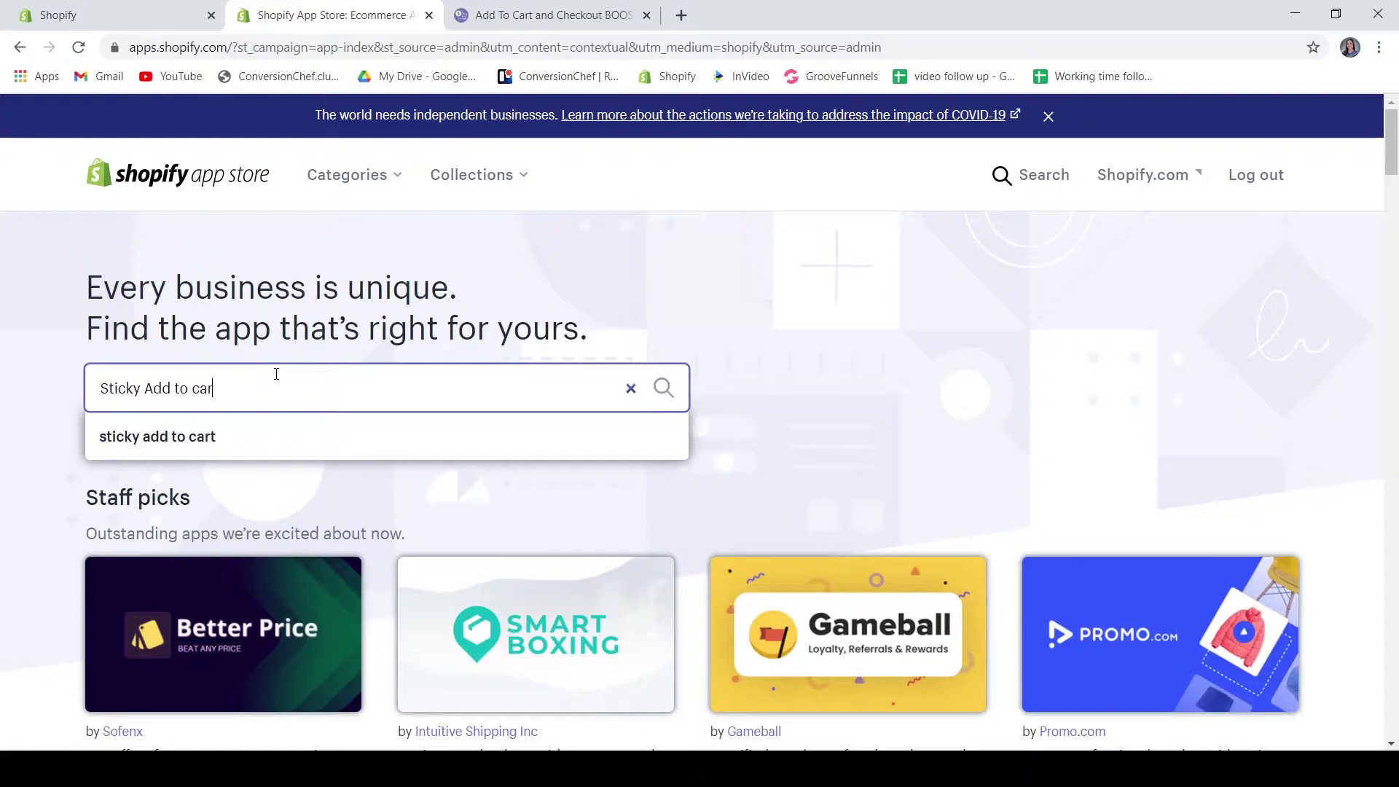
pyautogui.write('t Booster Pro')
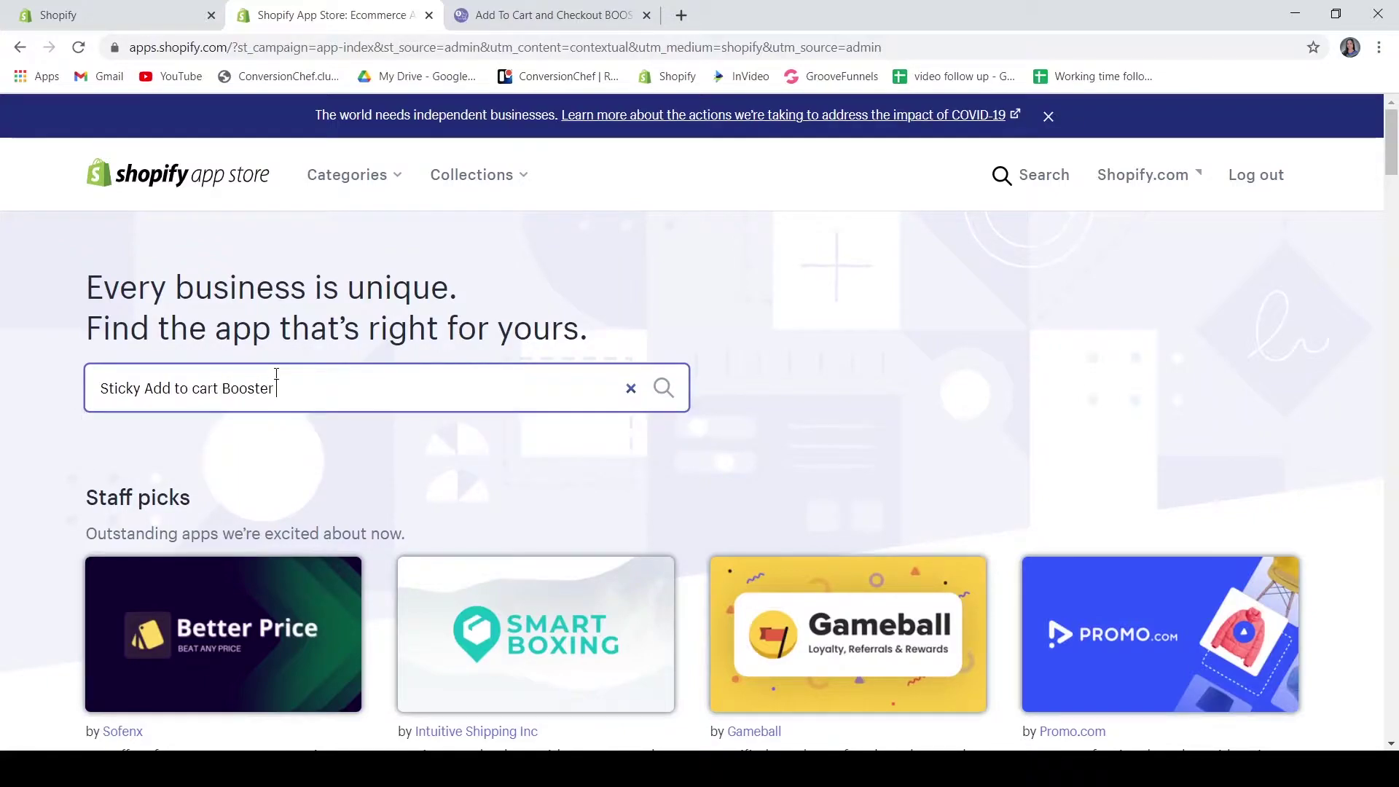
pyautogui.press('Return')
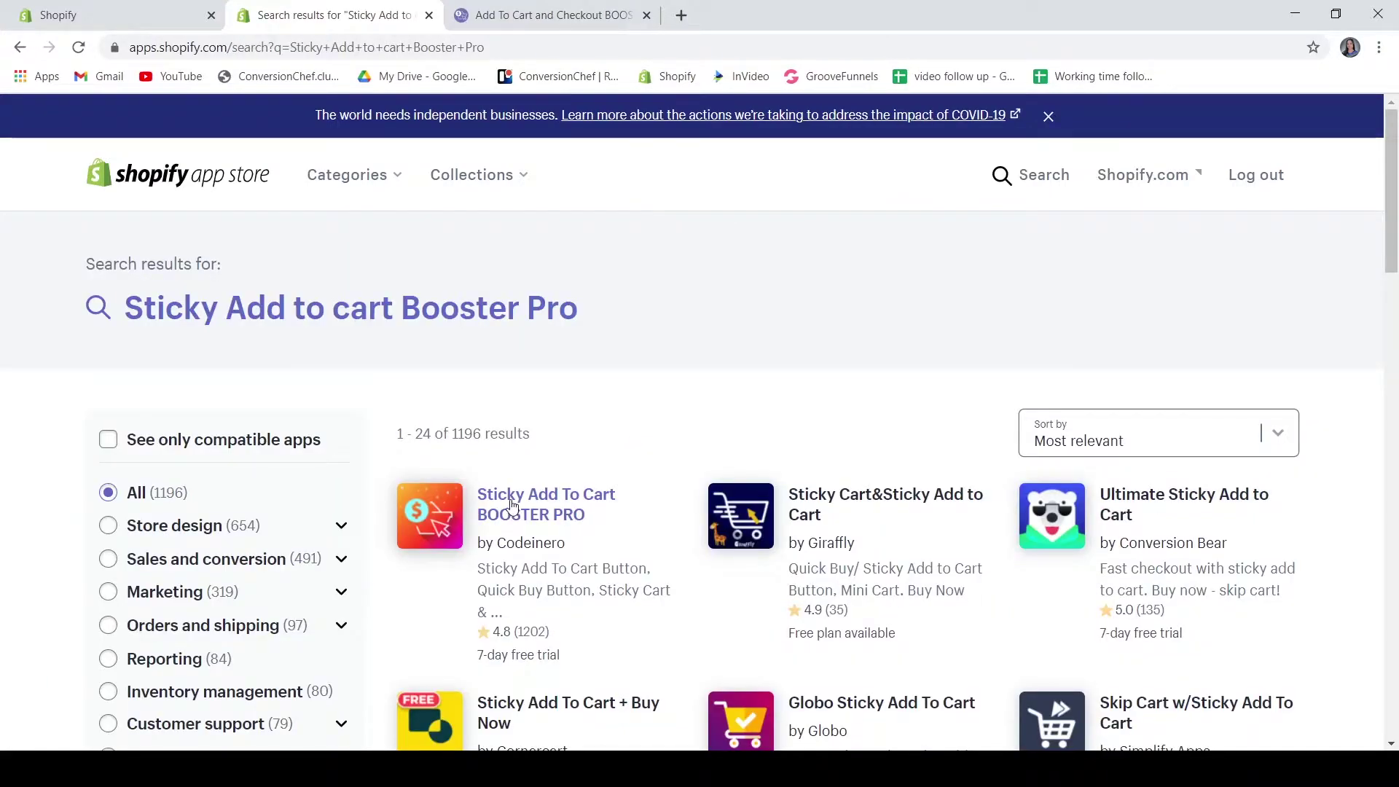
pyautogui.click(510, 502)
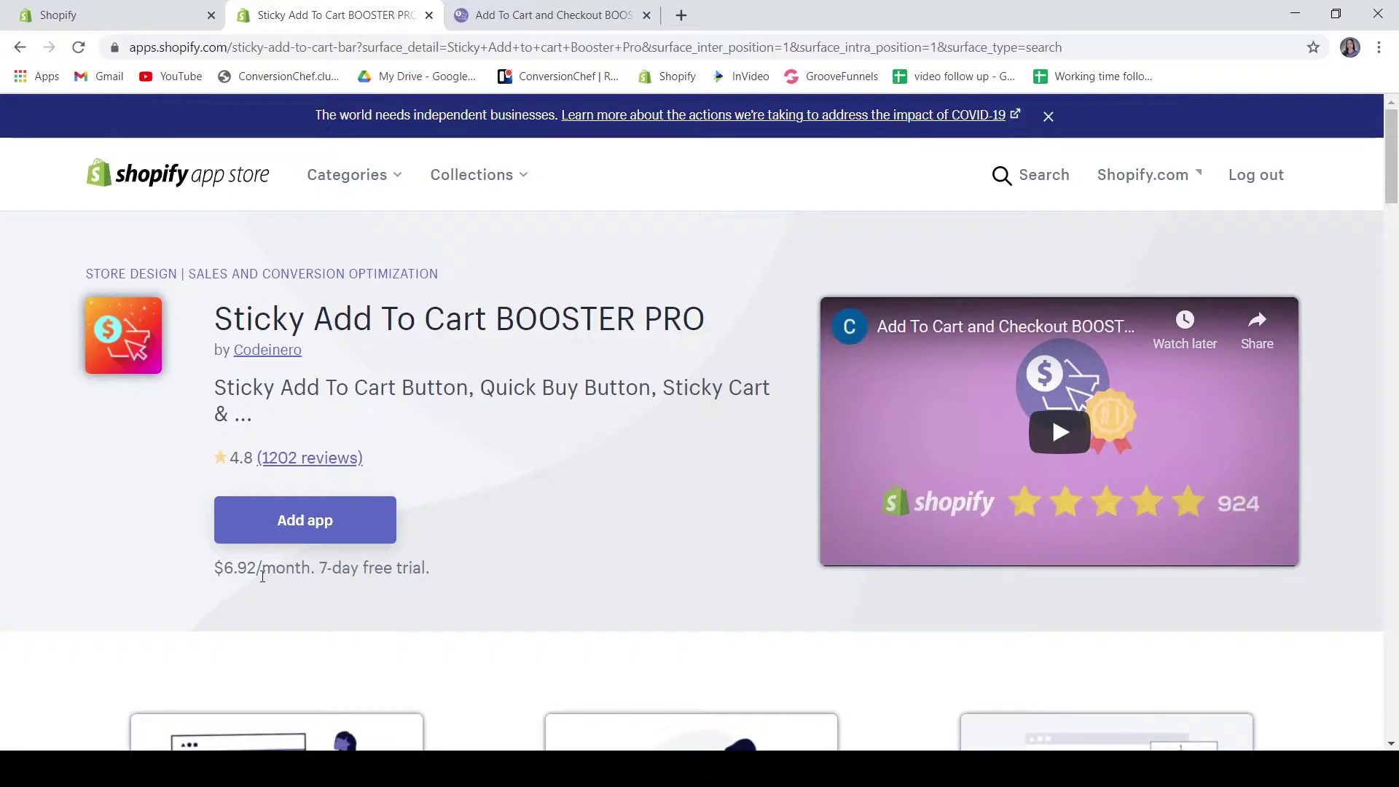
# - Check the $6.92 monthly price and add the app to the store
pyautogui.moveTo(262, 577); pyautogui.dragTo(215, 572)
pyautogui.click(442, 570)
pyautogui.click(332, 523)
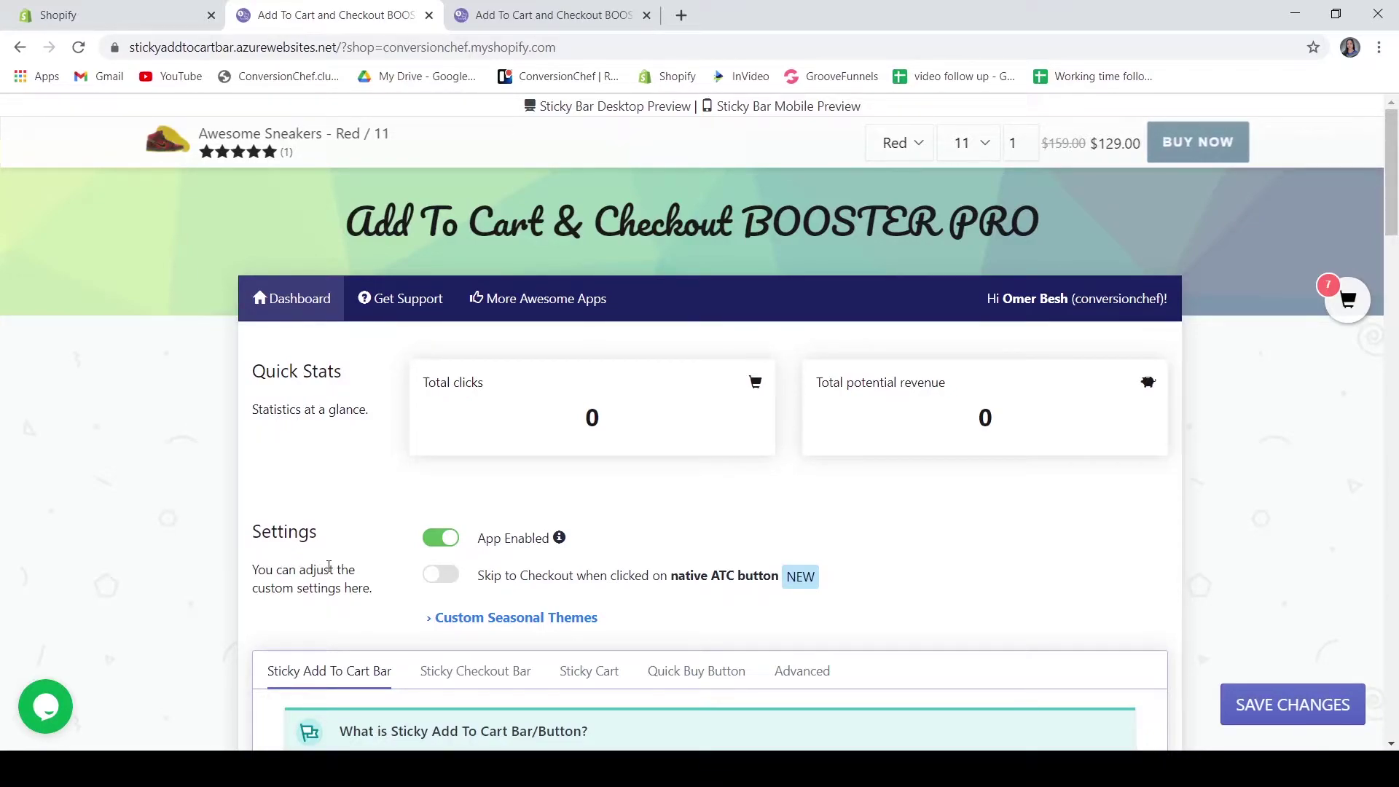
# - Scroll through the Sticky Add To Cart Bar settings, including Pulse animation and Top positions, and back up
pyautogui.scroll(-3, 359, 586)
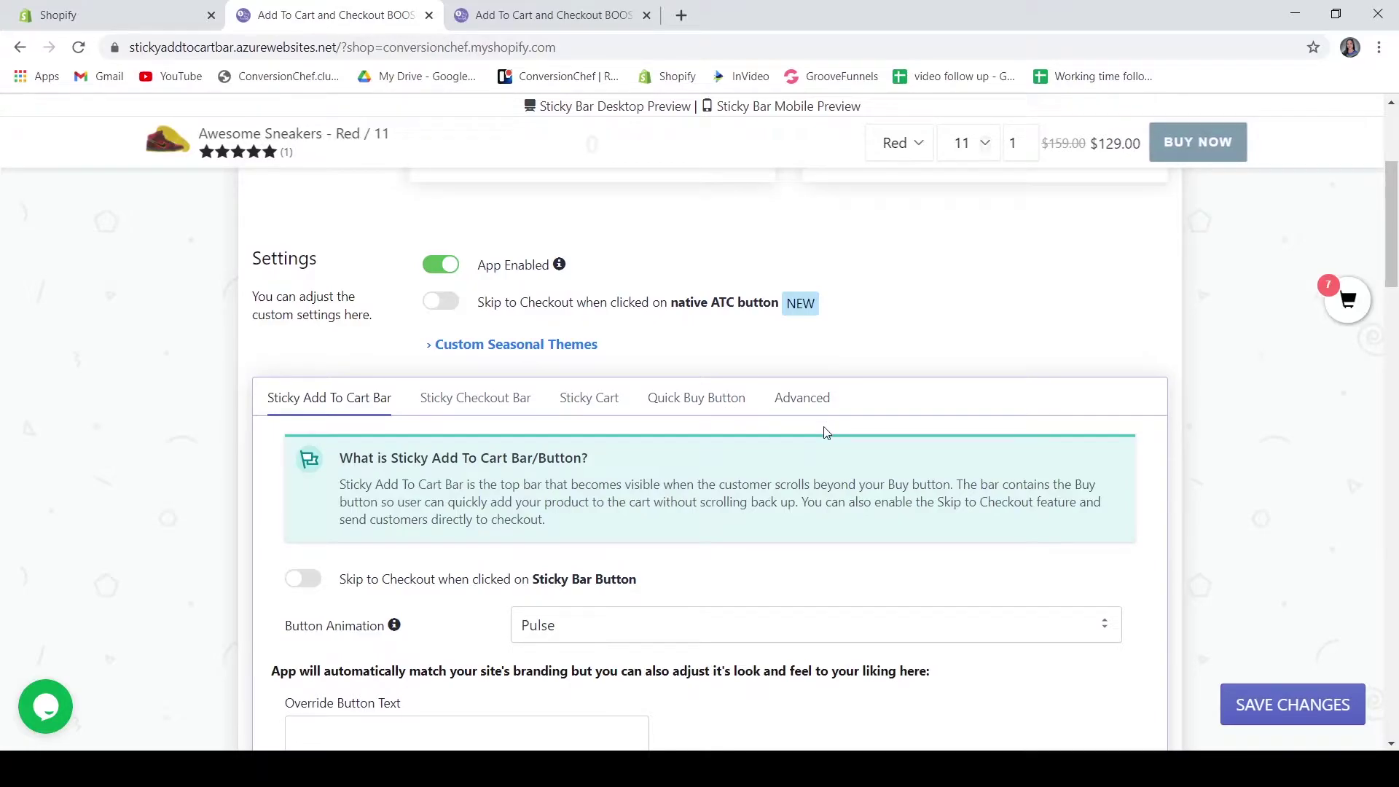
pyautogui.scroll(-1, 802, 445)
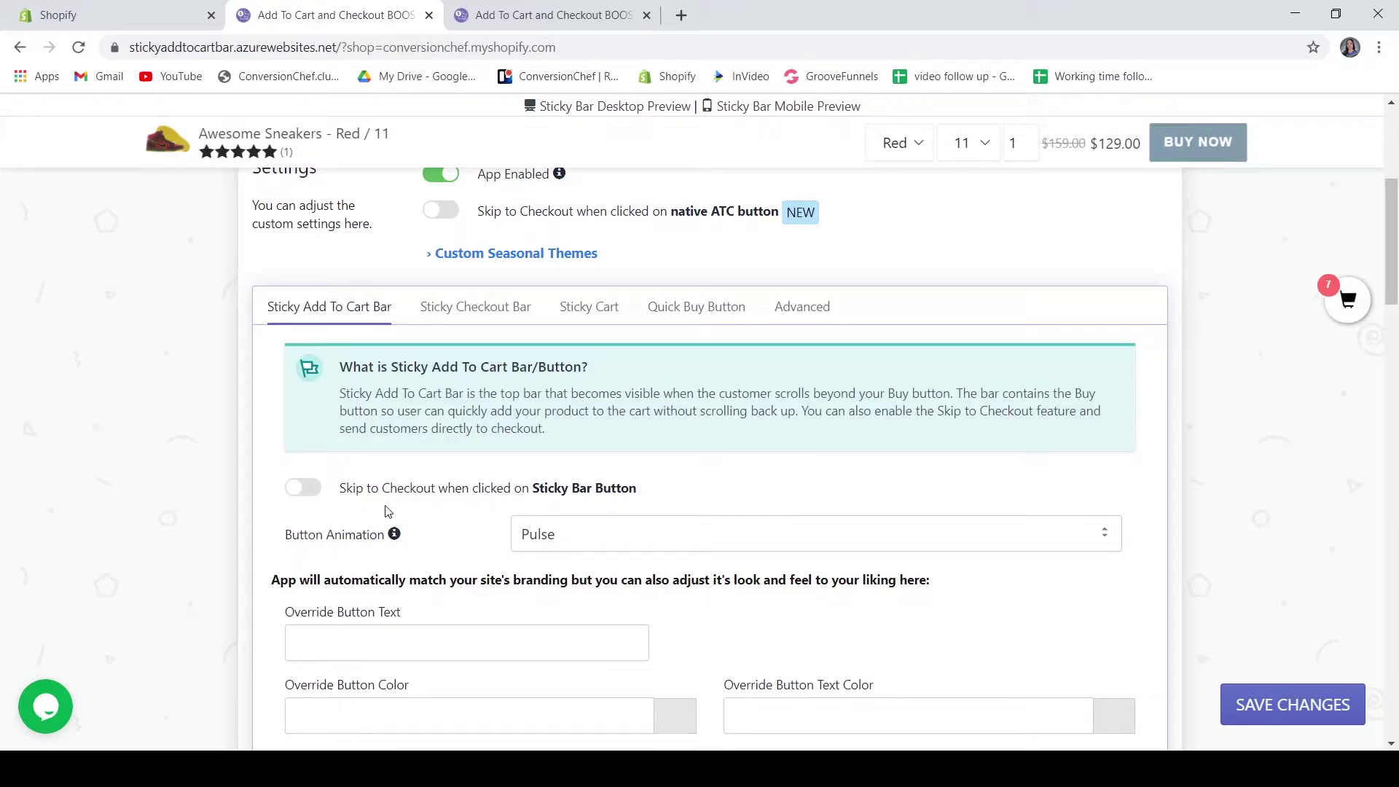
pyautogui.scroll(-2, 388, 512)
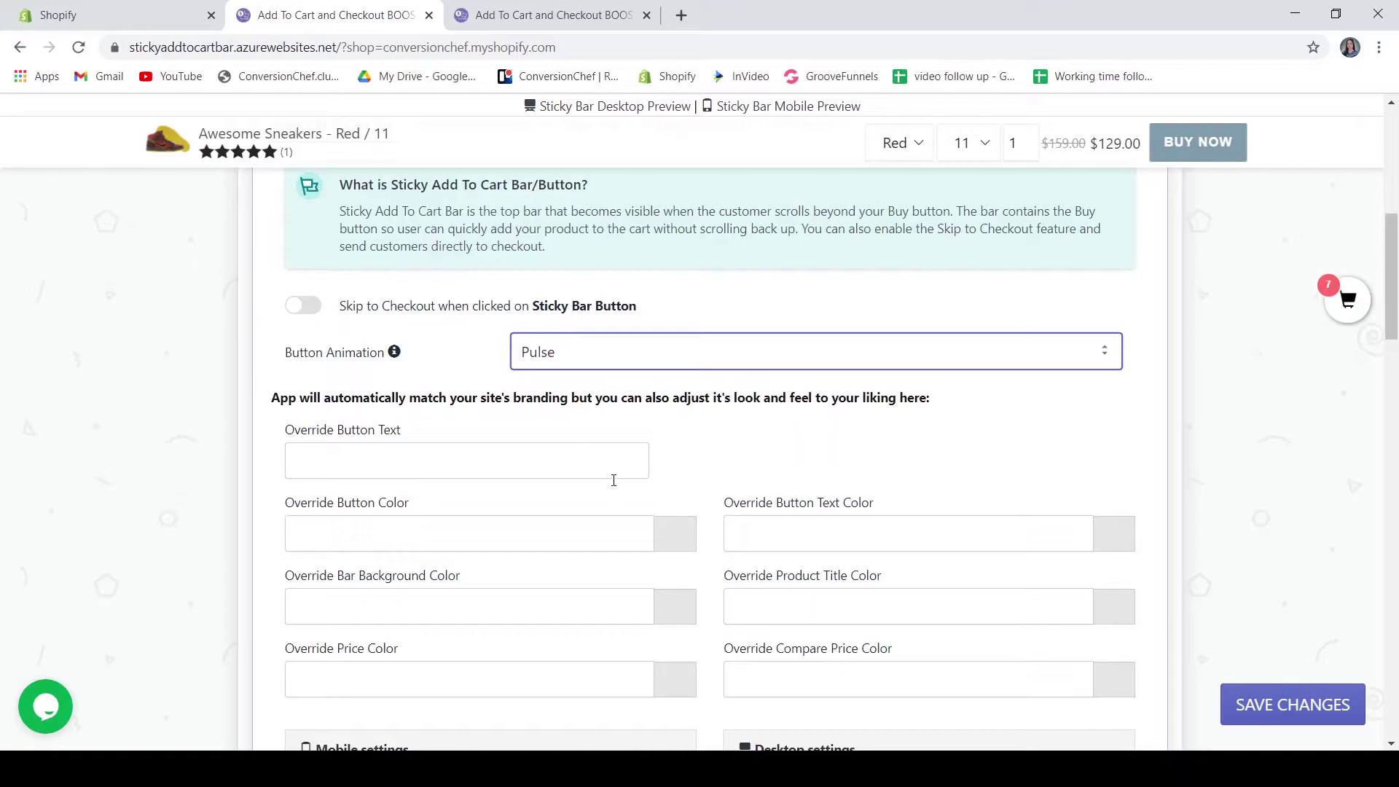
pyautogui.scroll(-3, 544, 551)
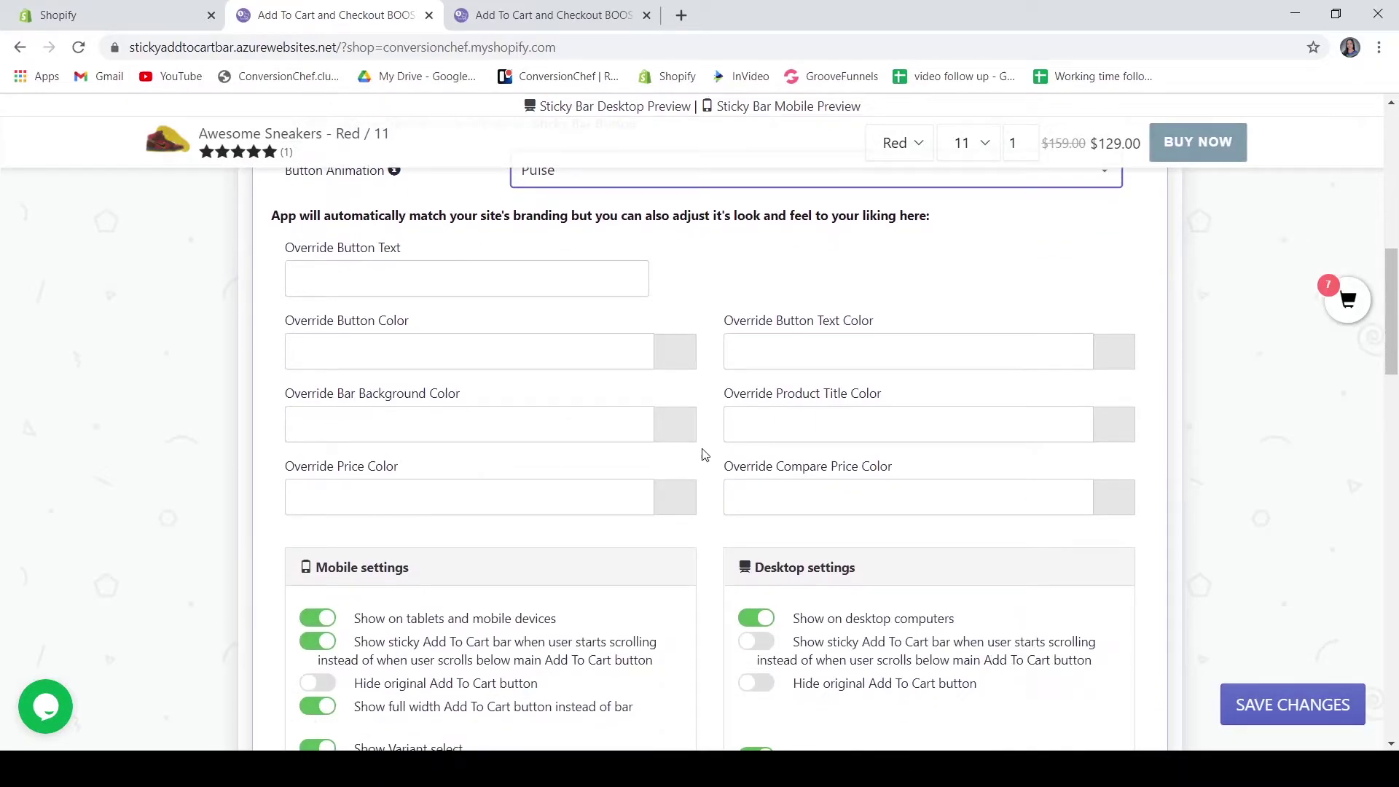
pyautogui.scroll(-4, 607, 474)
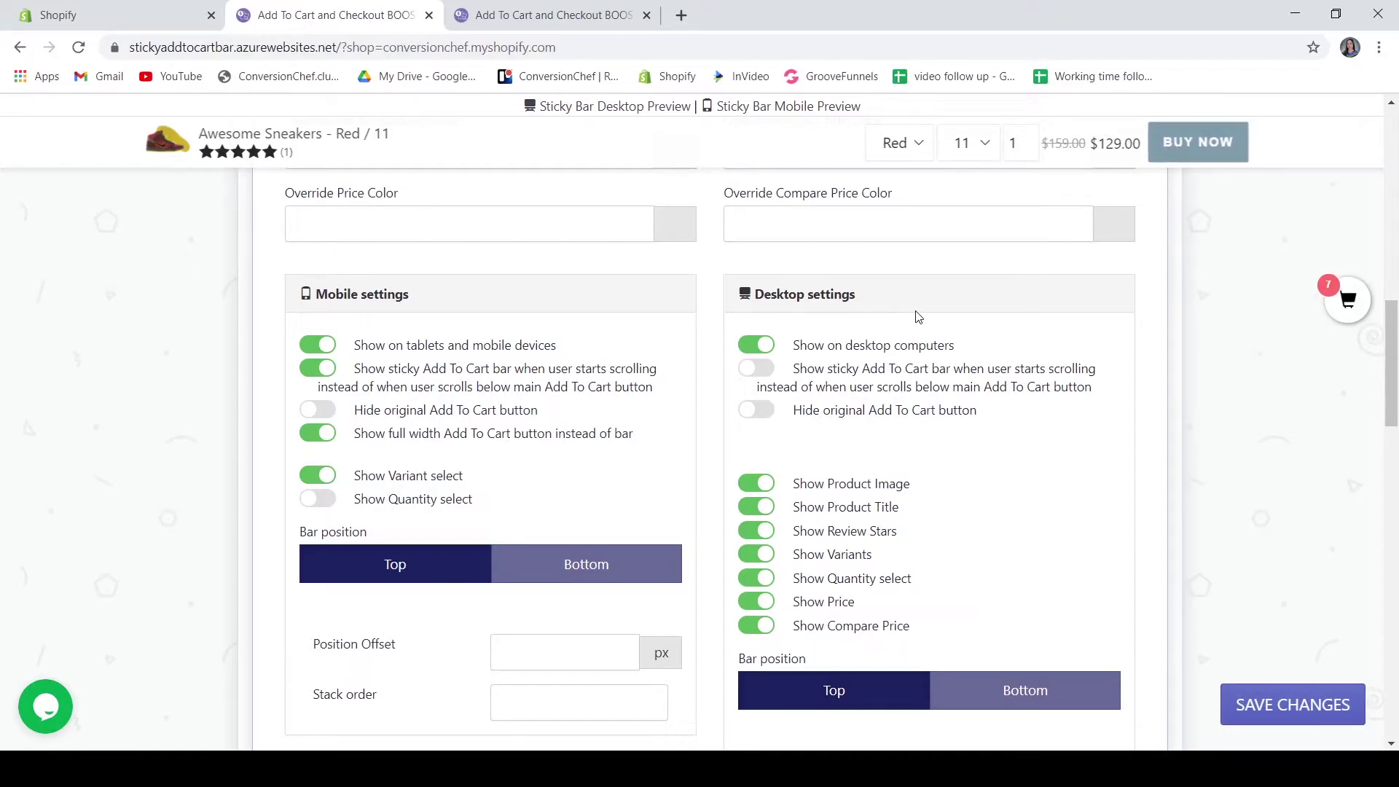
pyautogui.scroll(-6, 879, 490)
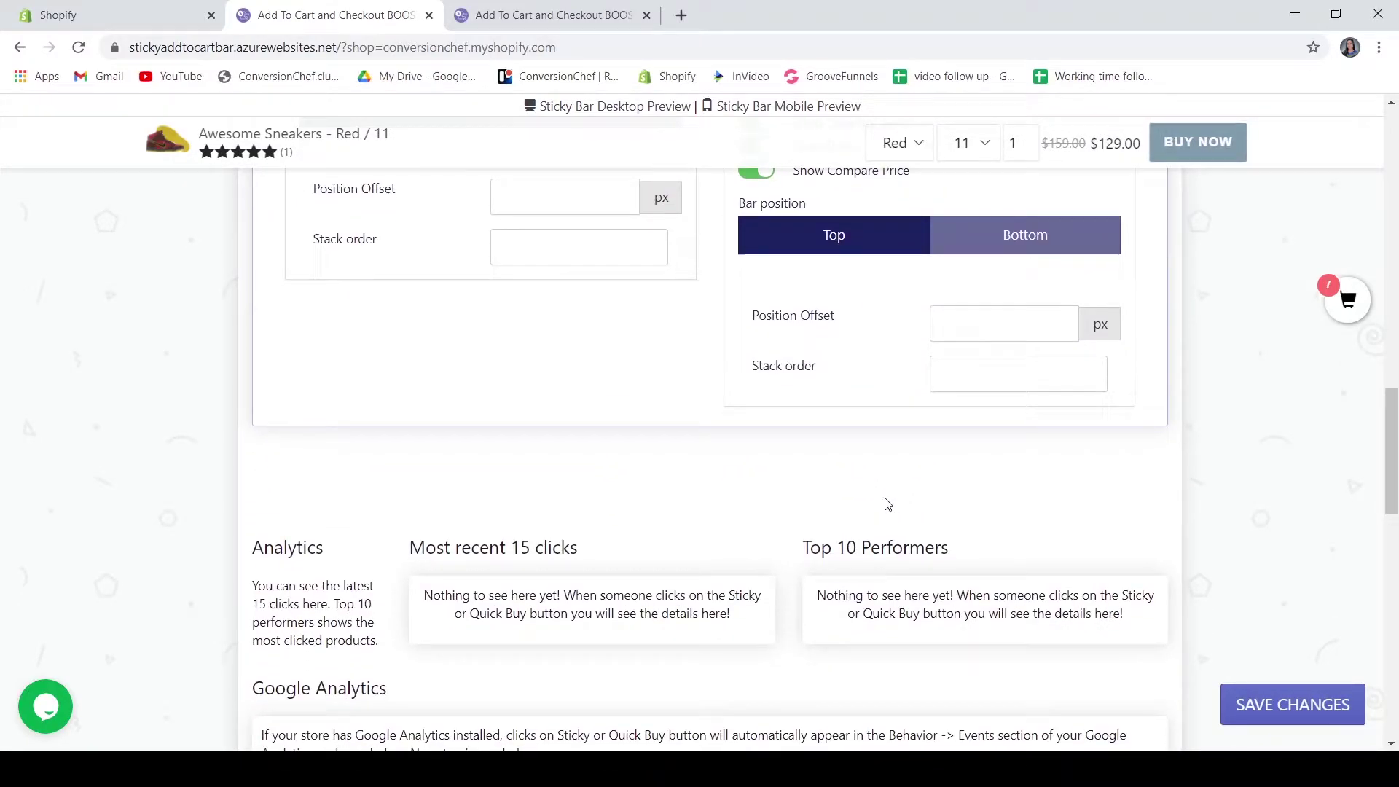
pyautogui.scroll(8, 884, 500)
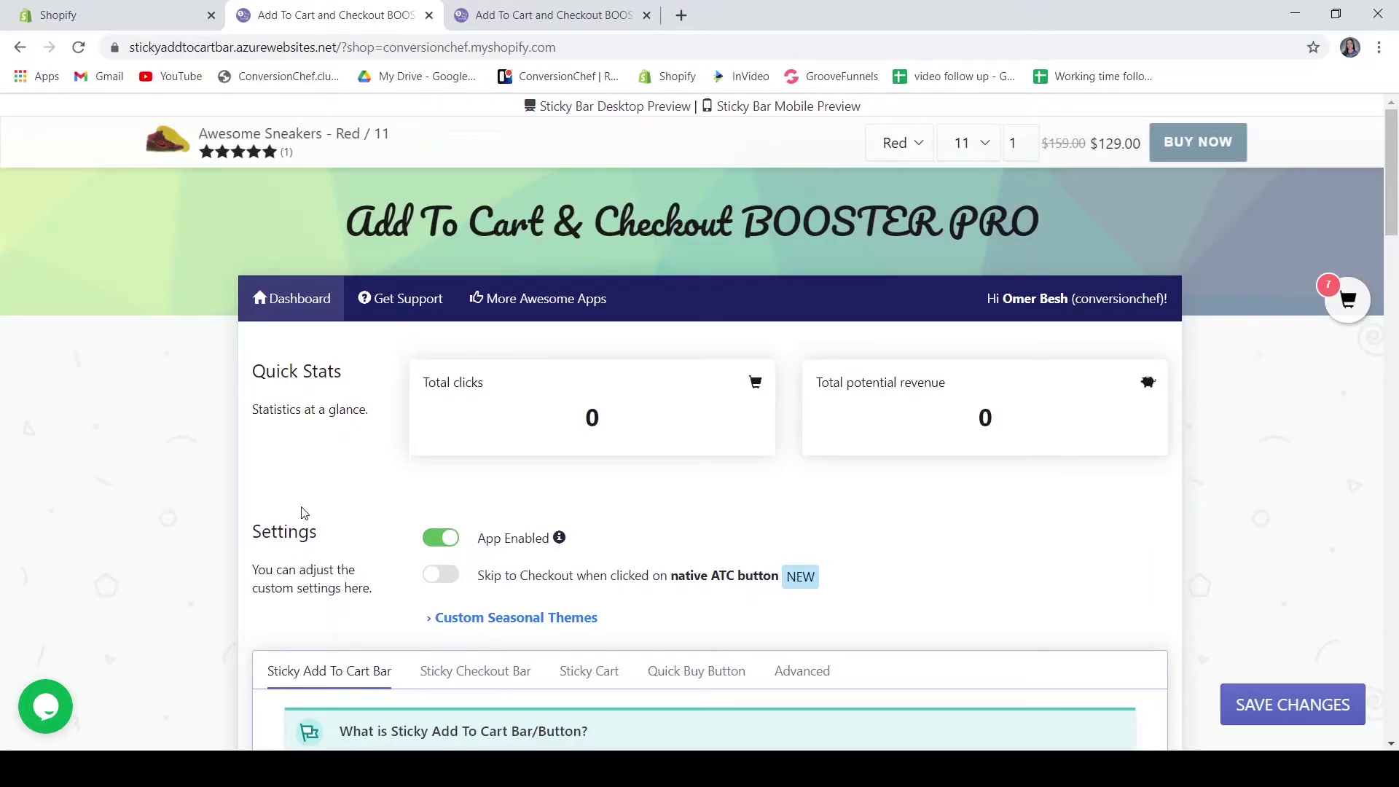
pyautogui.moveTo(321, 535); pyautogui.dragTo(251, 534)
pyautogui.click(372, 534)
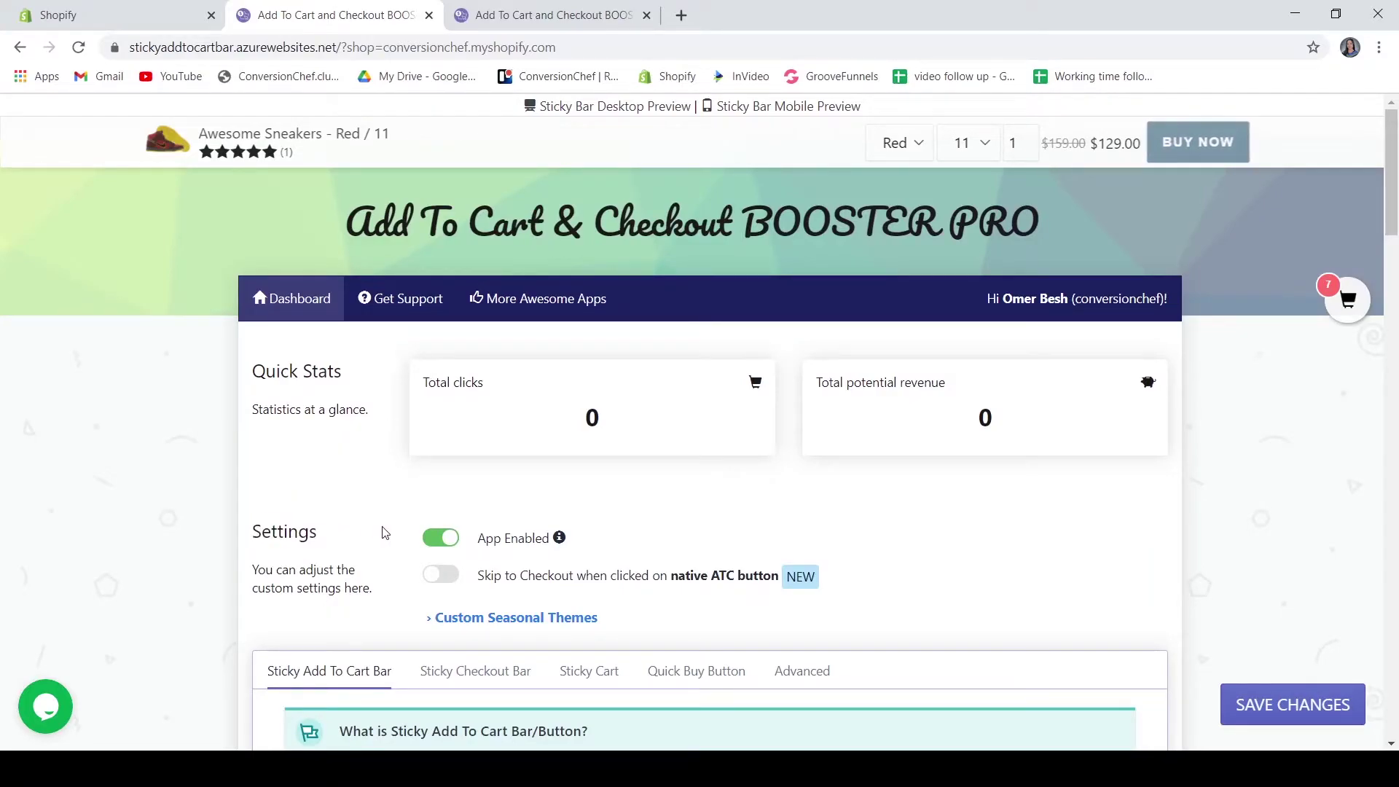
pyautogui.click(452, 542)
pyautogui.click(446, 544)
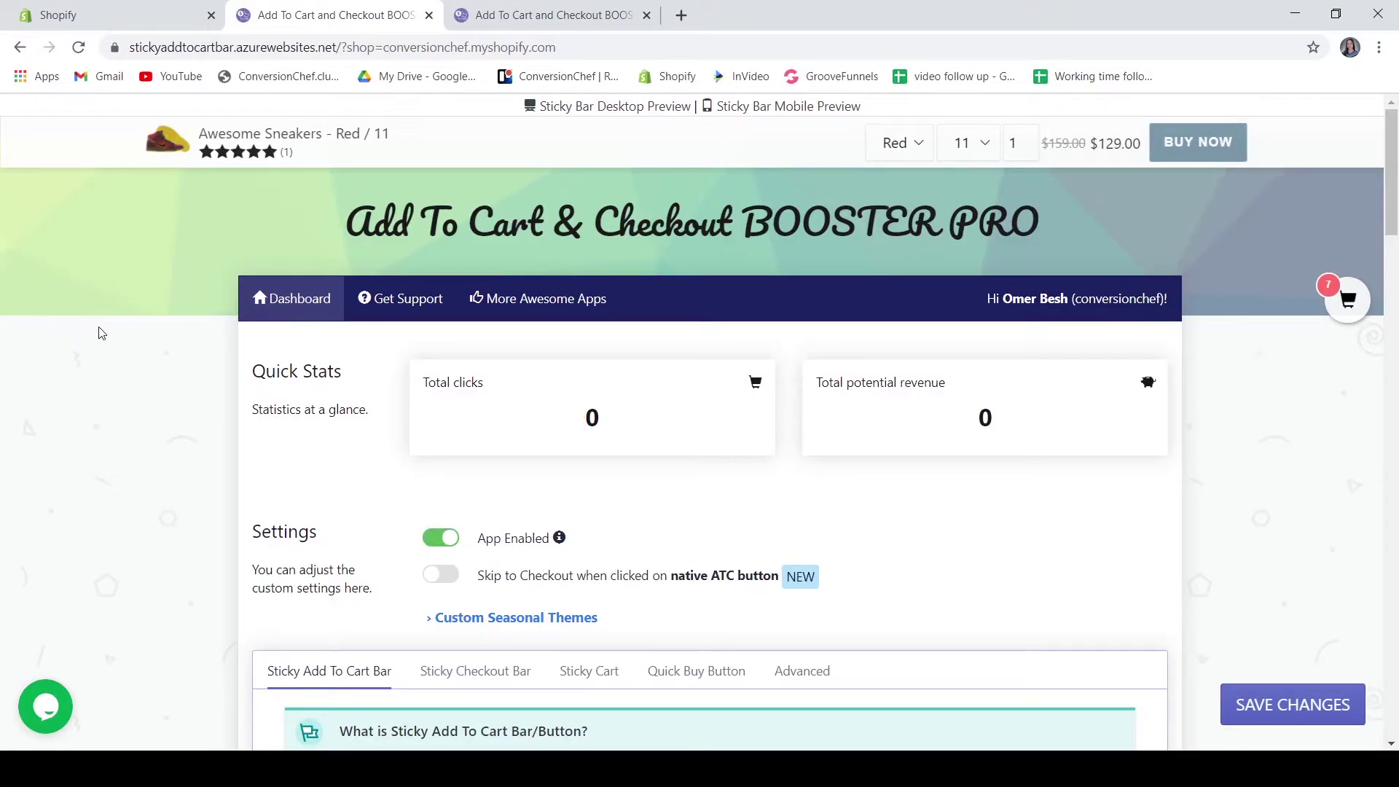
pyautogui.scroll(-3, 117, 250)
pyautogui.scroll(3, 117, 250)
pyautogui.scroll(-3, 843, 540)
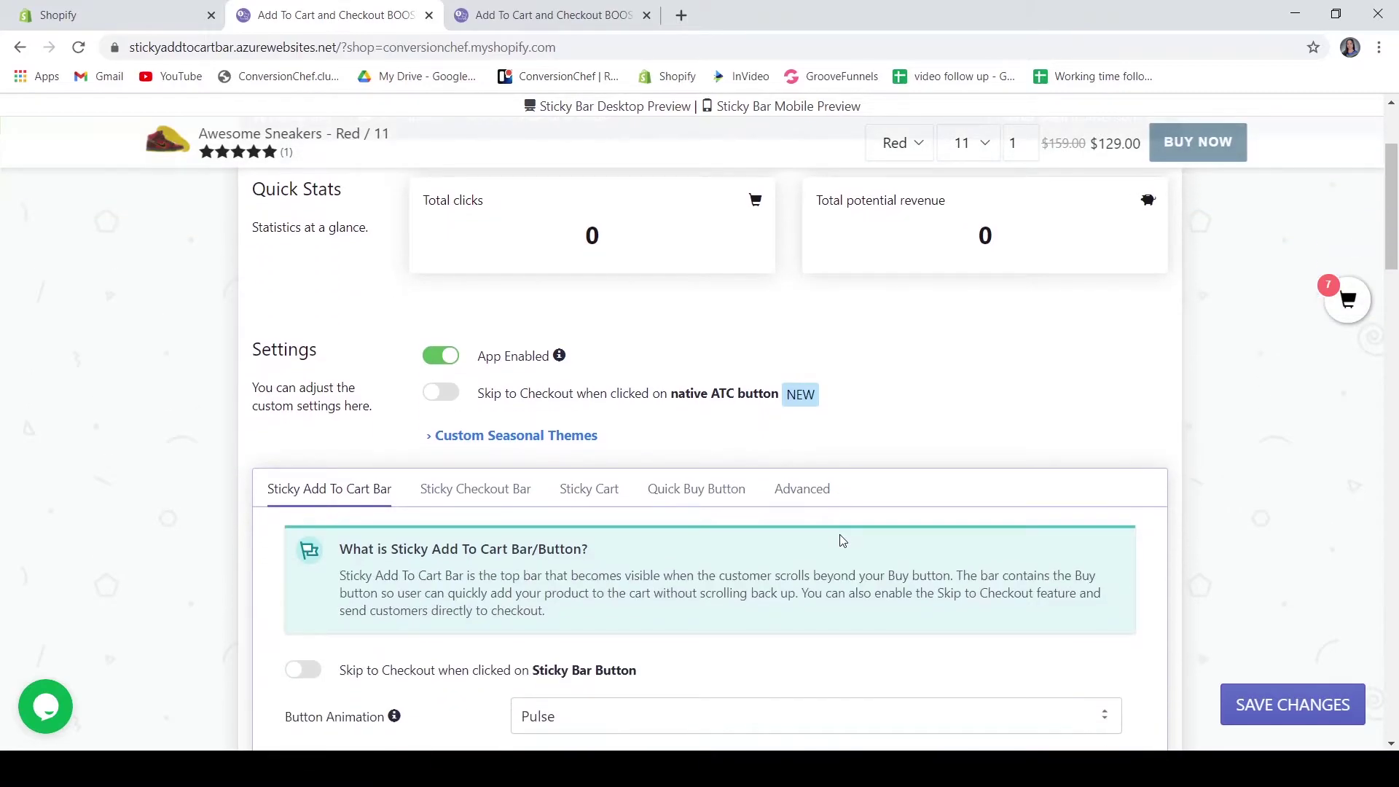
pyautogui.scroll(-8, 625, 556)
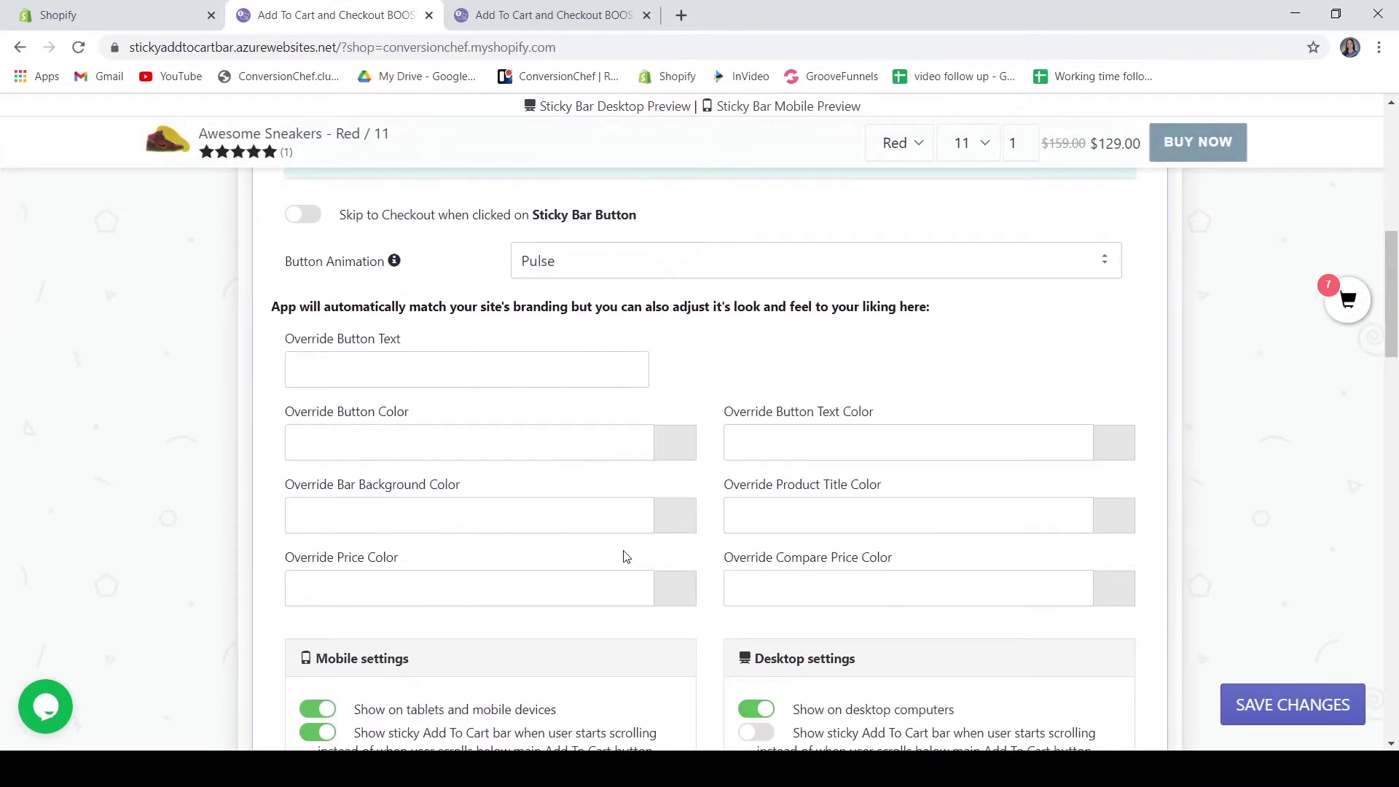
pyautogui.scroll(4, 656, 490)
# - Review the Sticky Checkout Bar, Sticky Cart, Quick Buy Button and Advanced custom CSS/JavaScript settings
pyautogui.click(464, 223)
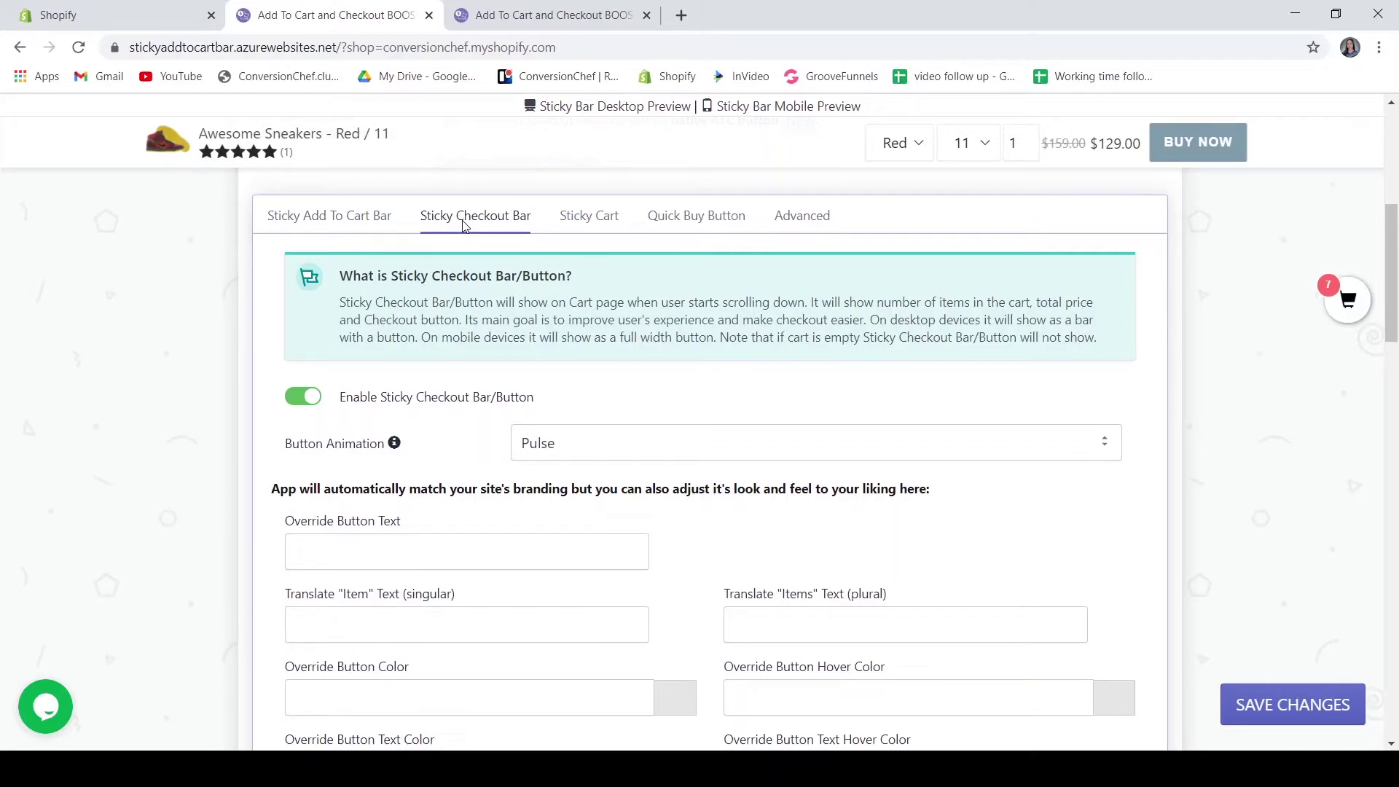
pyautogui.click(589, 231)
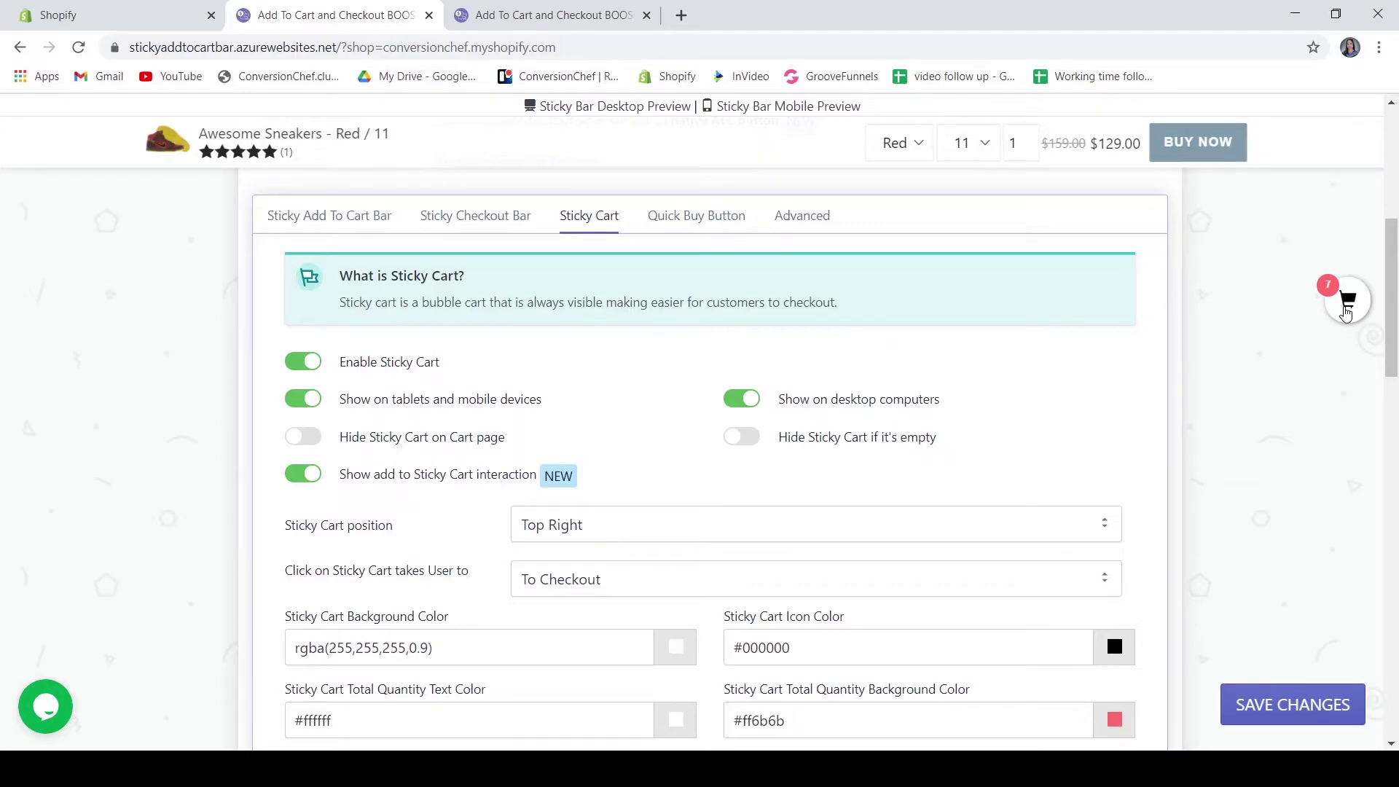
pyautogui.click(673, 218)
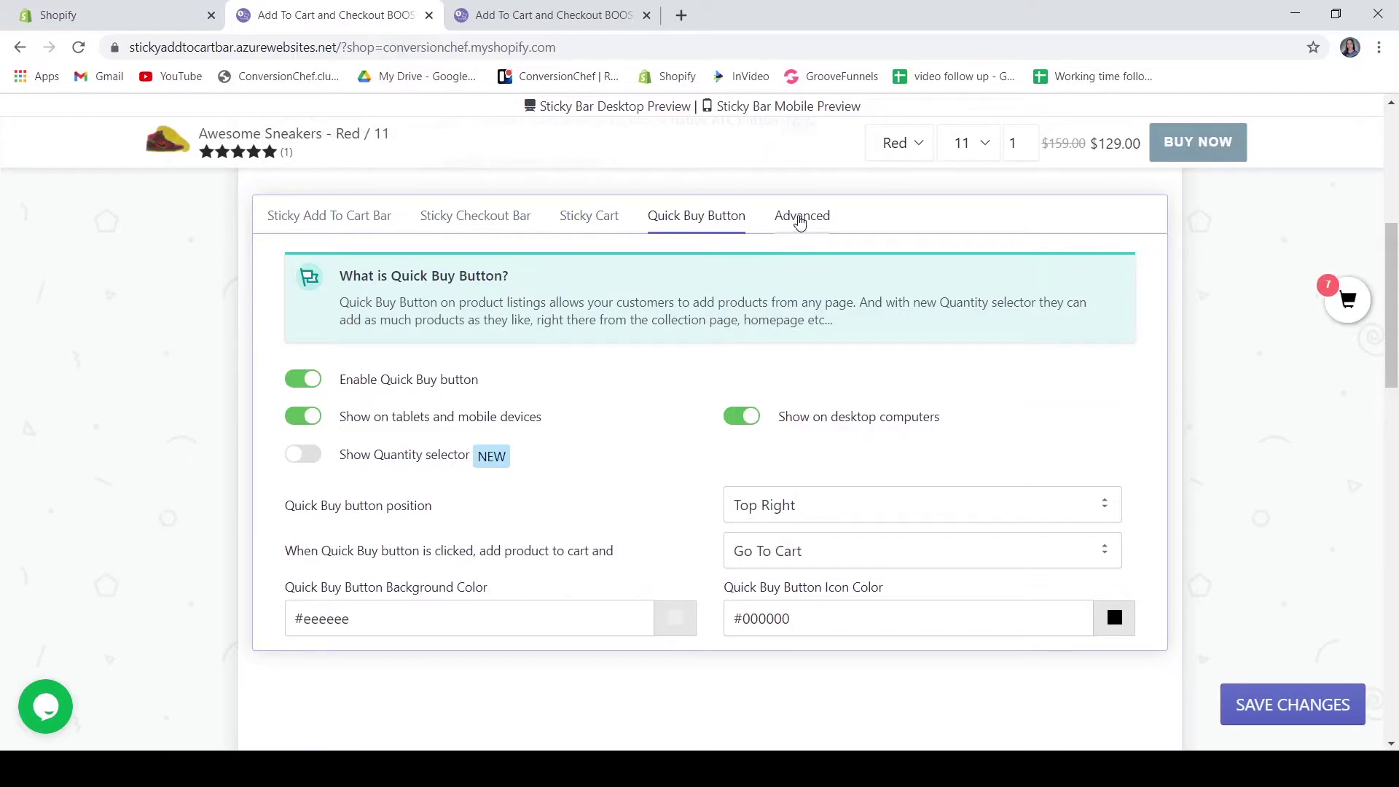
pyautogui.click(799, 223)
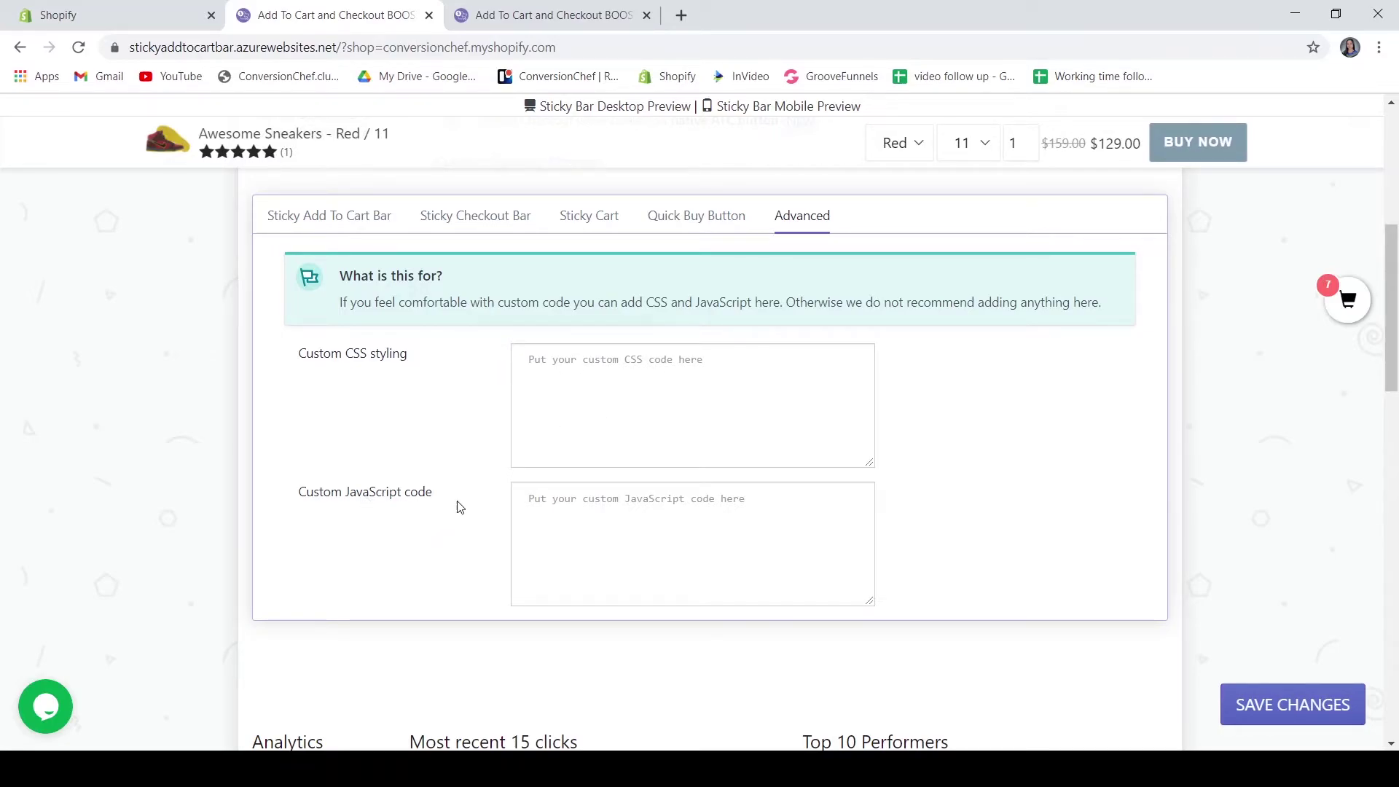
pyautogui.scroll(-5, 611, 520)
pyautogui.scroll(-4, 611, 521)
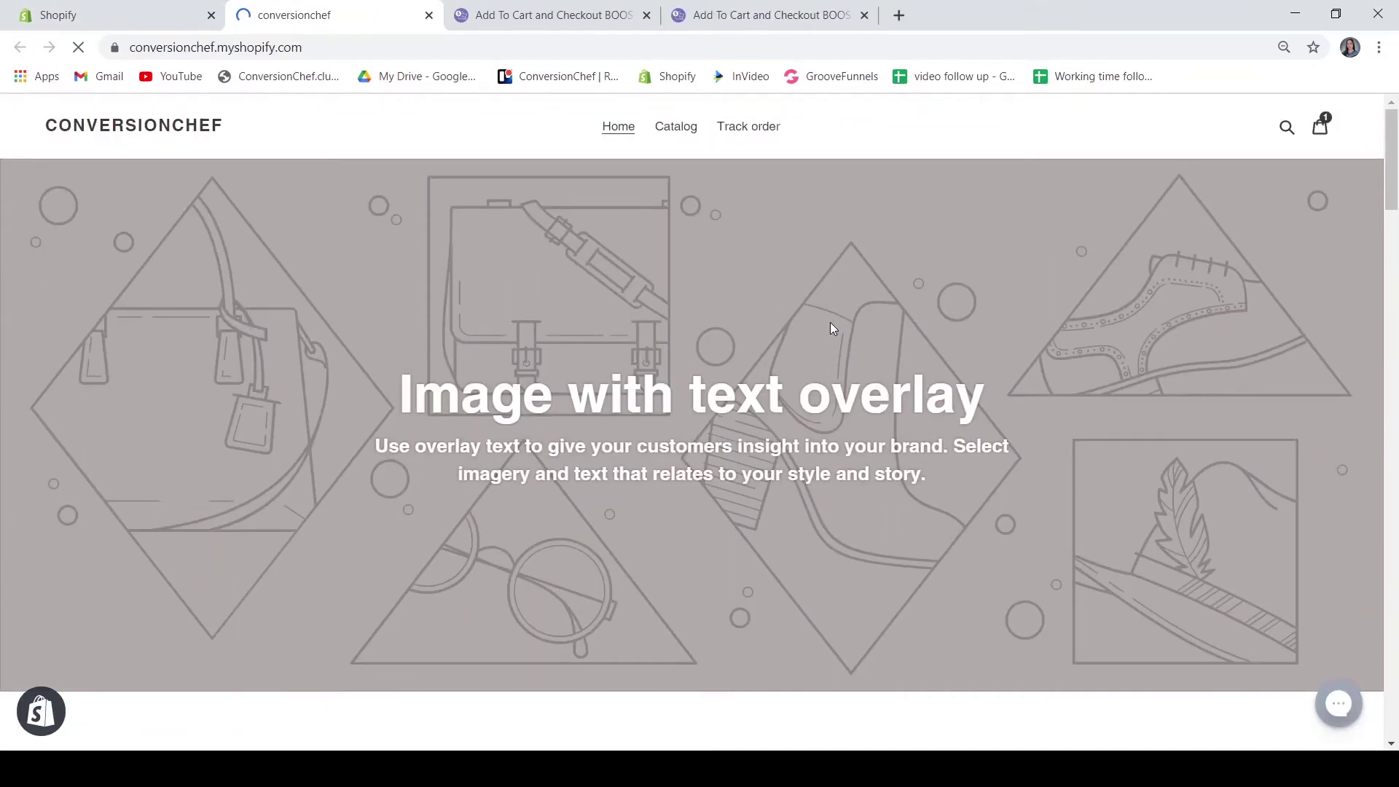
# - Open the Butterfly Mold product page from the store's Catalog
pyautogui.click(685, 128)
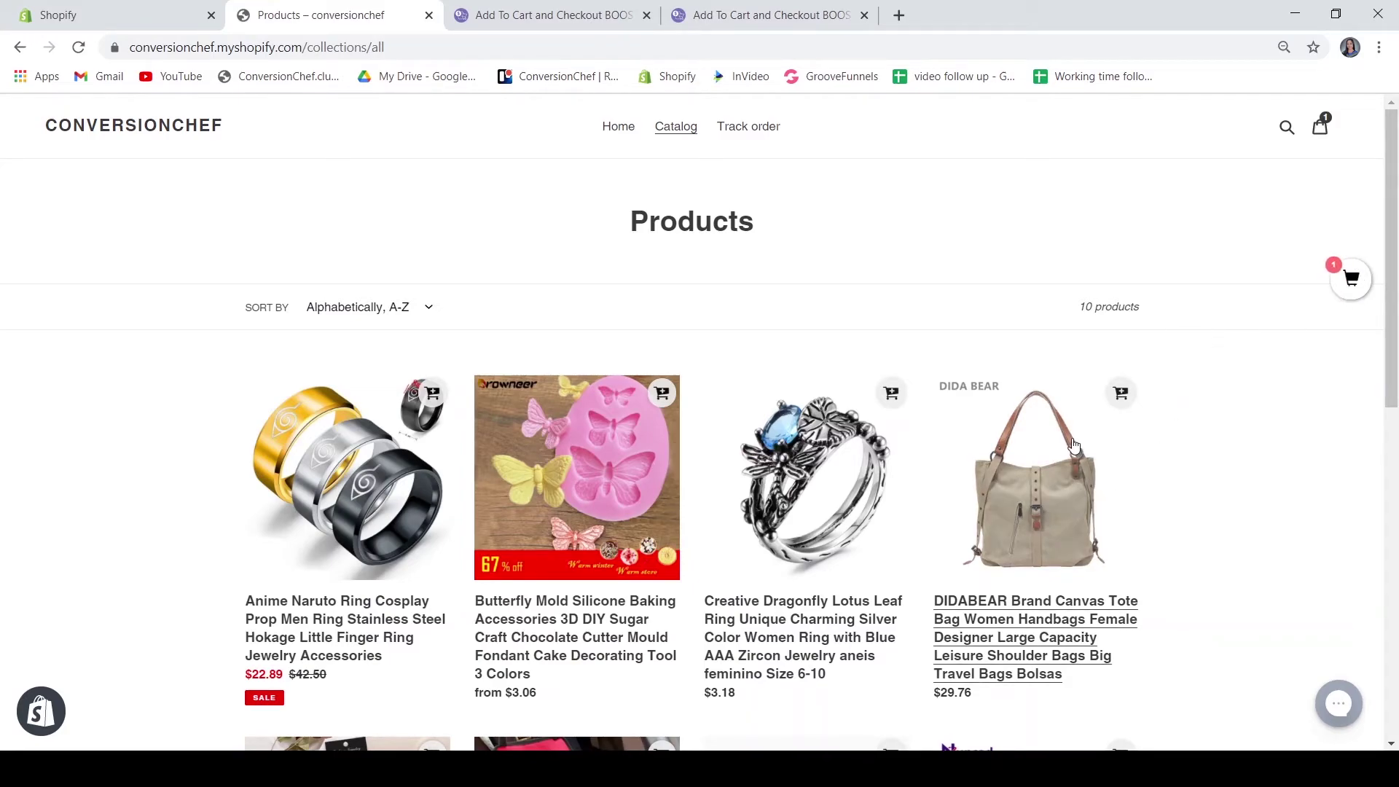
pyautogui.click(579, 456)
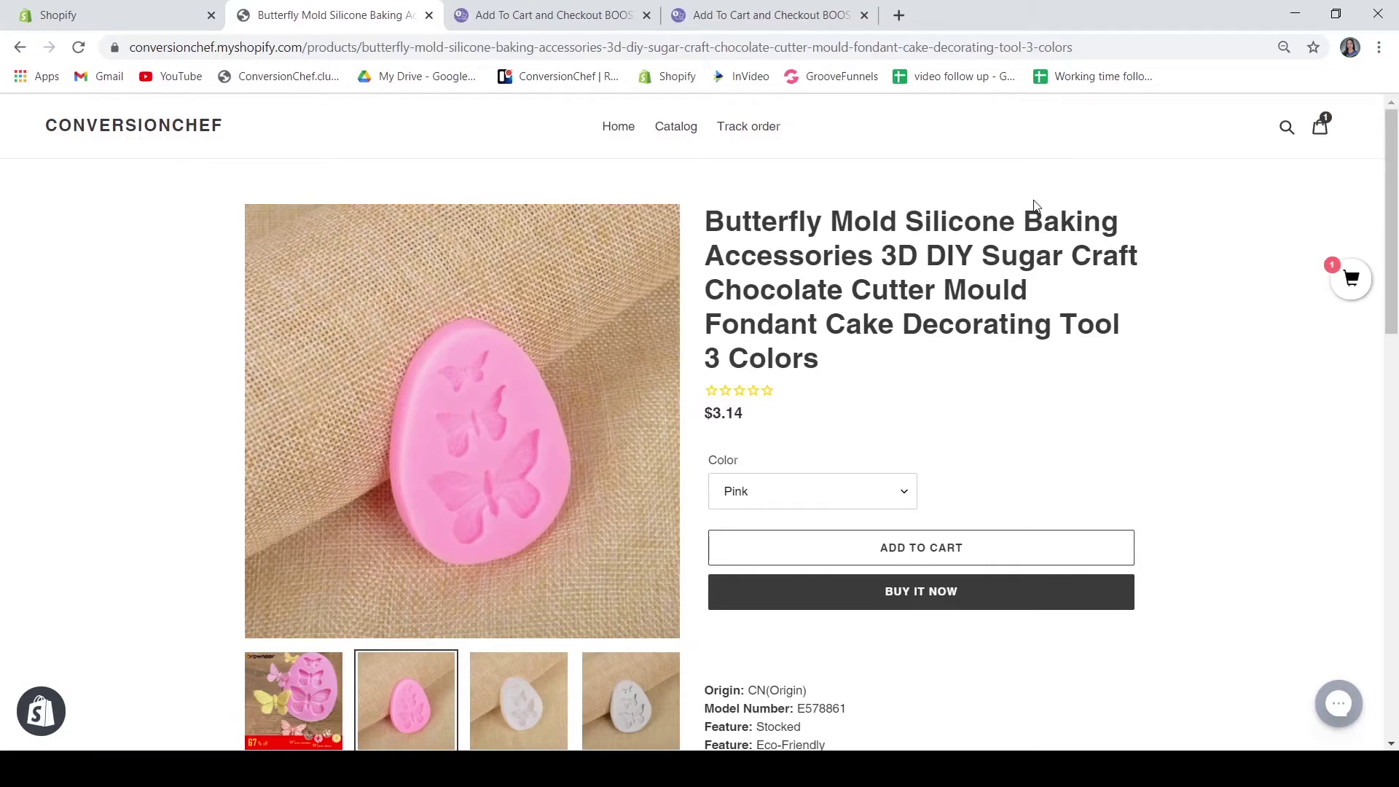
pyautogui.scroll(-3, 1048, 293)
# - Scroll down the Butterfly Mold page until the sticky add-to-cart bar appears, then return to the top
pyautogui.scroll(-3, 1047, 292)
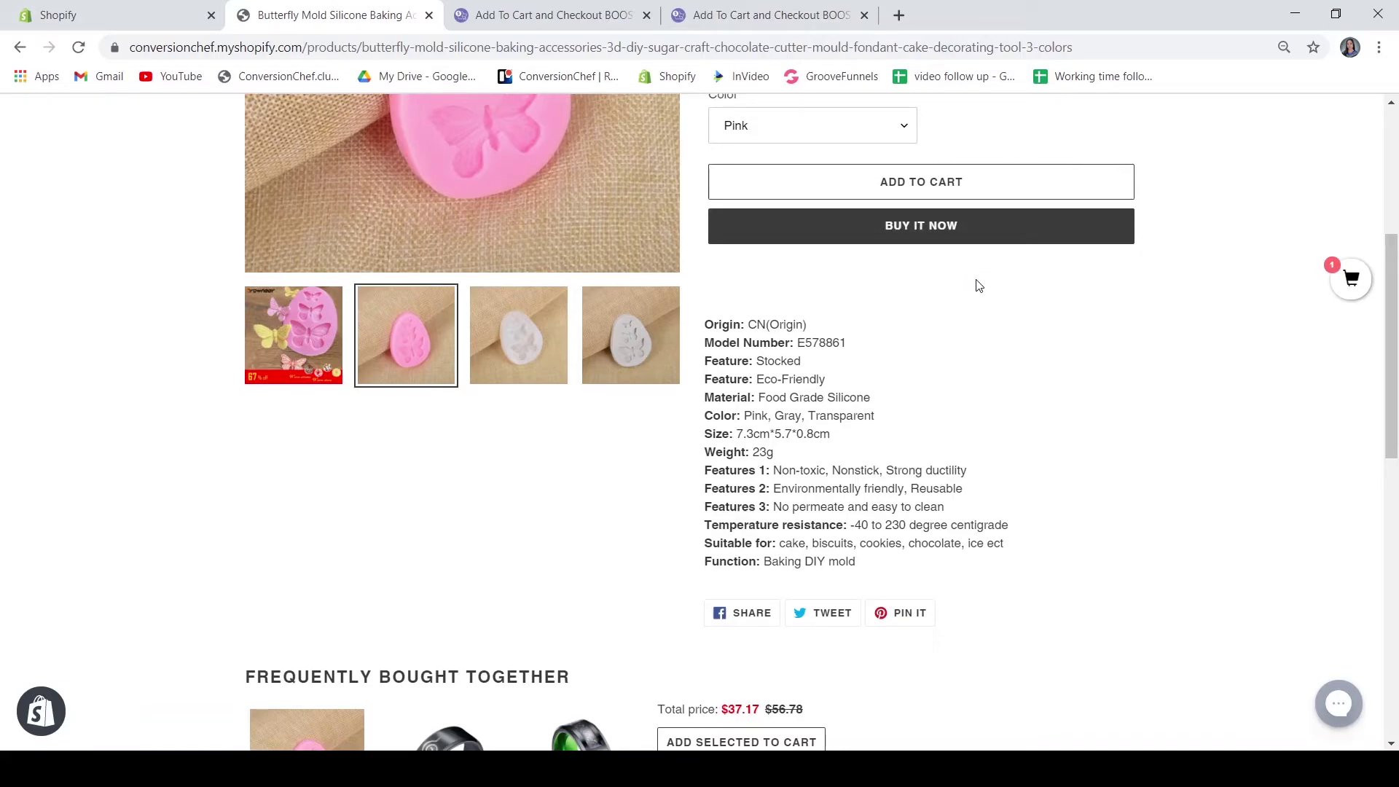
pyautogui.scroll(-3, 977, 283)
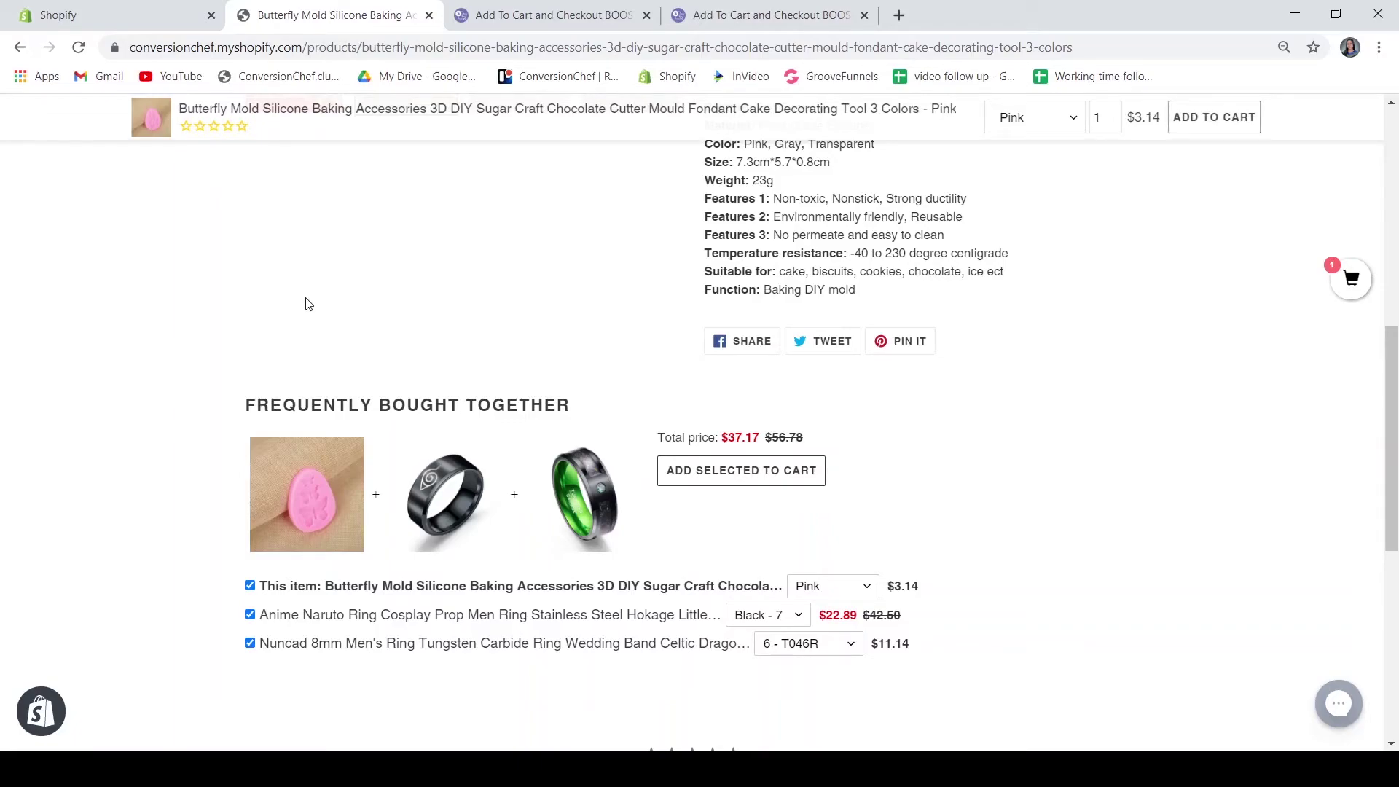
pyautogui.scroll(8, 306, 304)
pyautogui.scroll(-1, 257, 321)
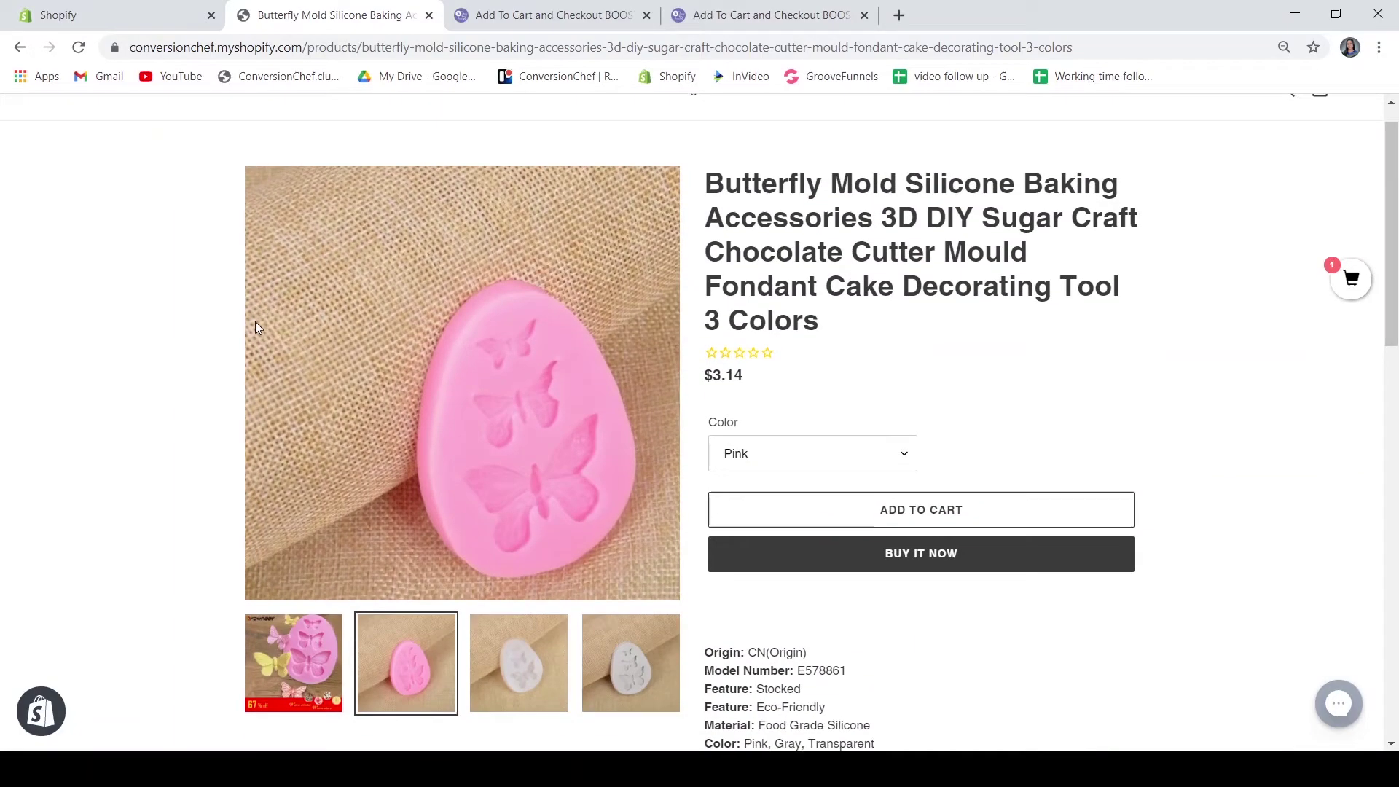
pyautogui.scroll(-7, 257, 328)
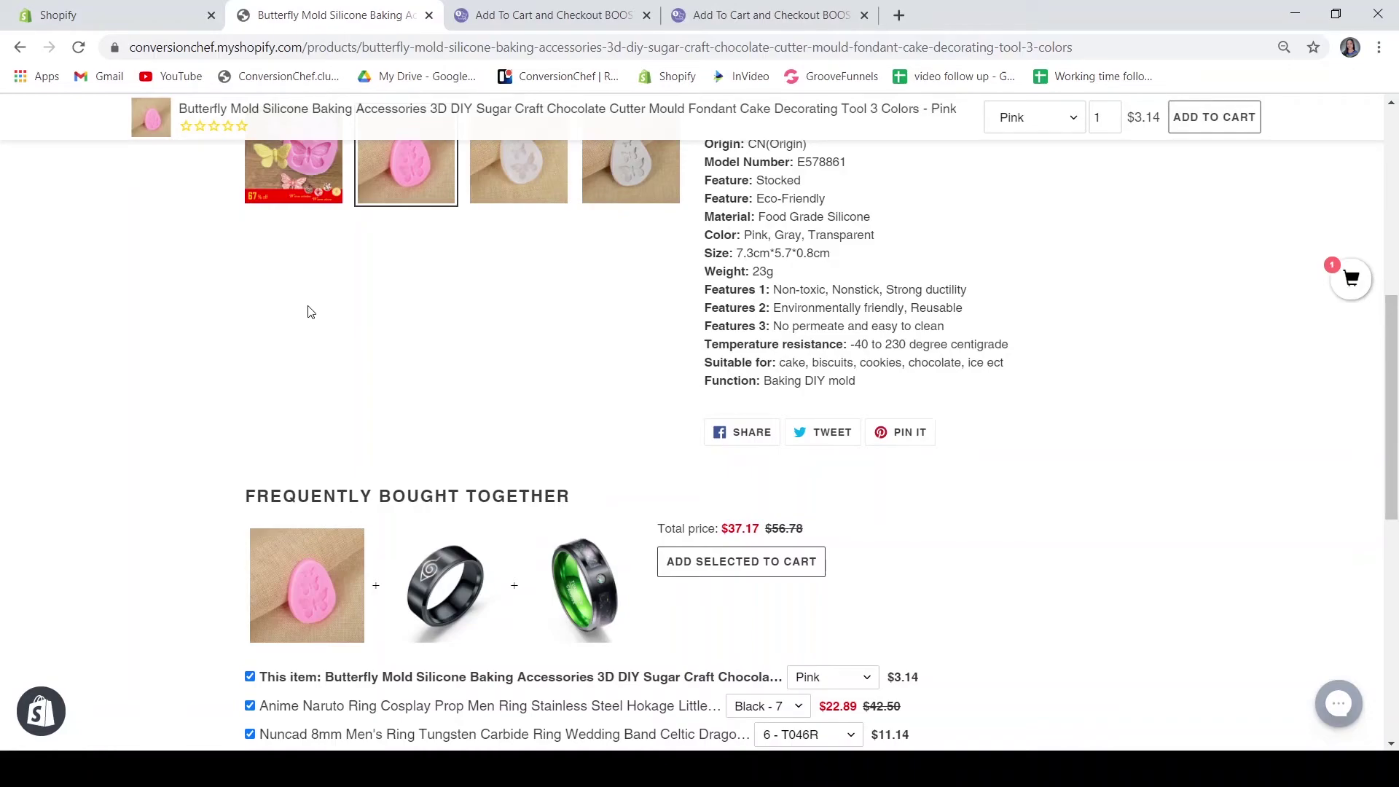
pyautogui.scroll(4, 307, 310)
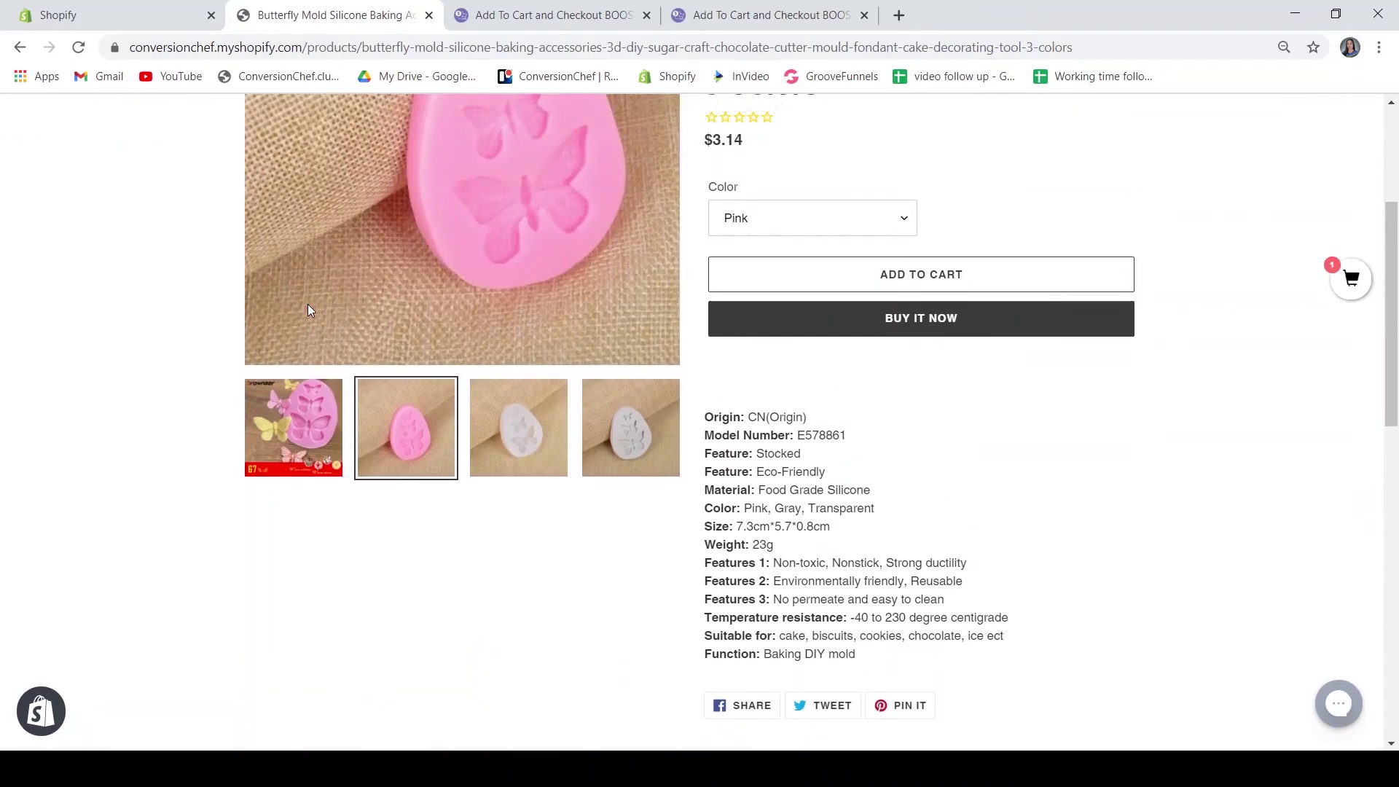
pyautogui.scroll(4, 307, 310)
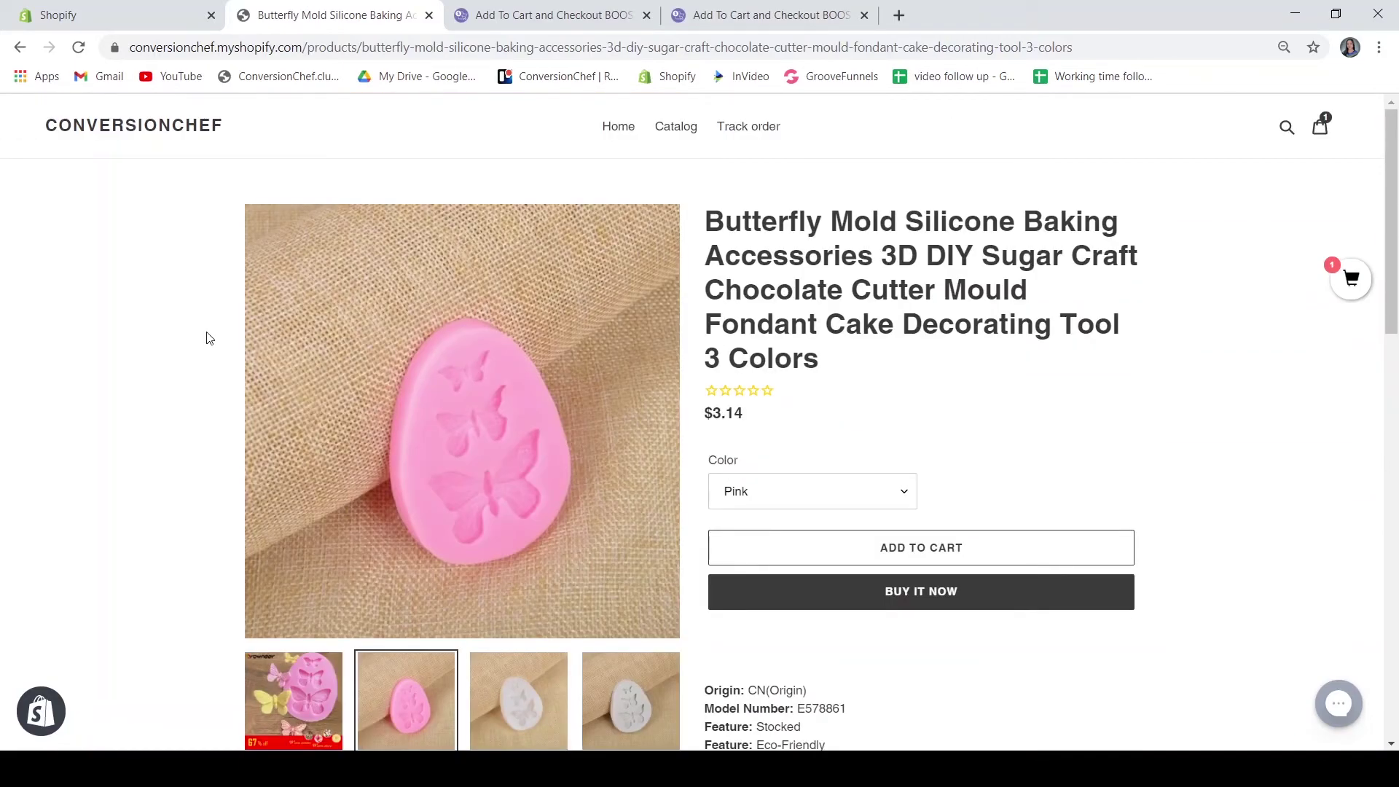